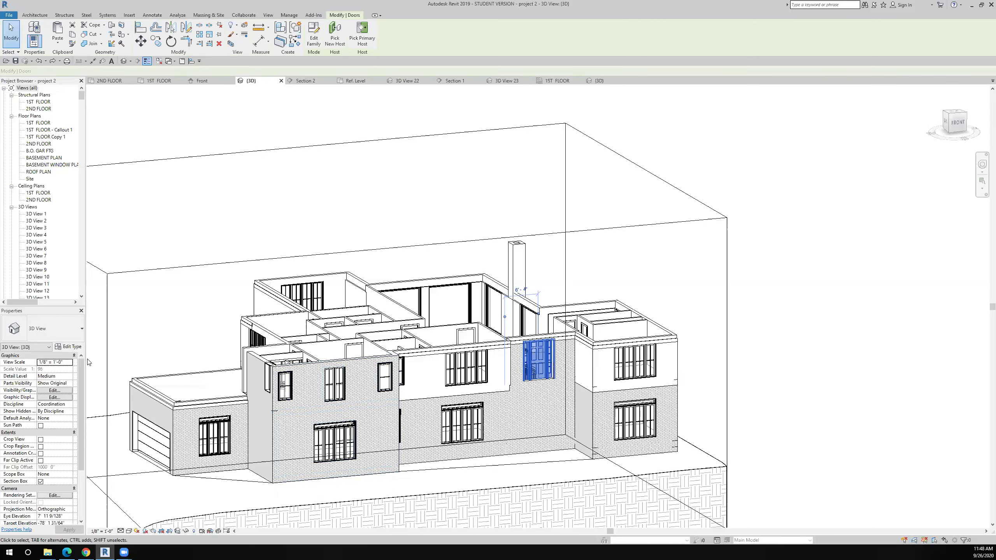
# - Move the selected front door to the 1ST FLOOR level
pyautogui.click(78, 364)
pyautogui.click(76, 362)
pyautogui.click(65, 369)
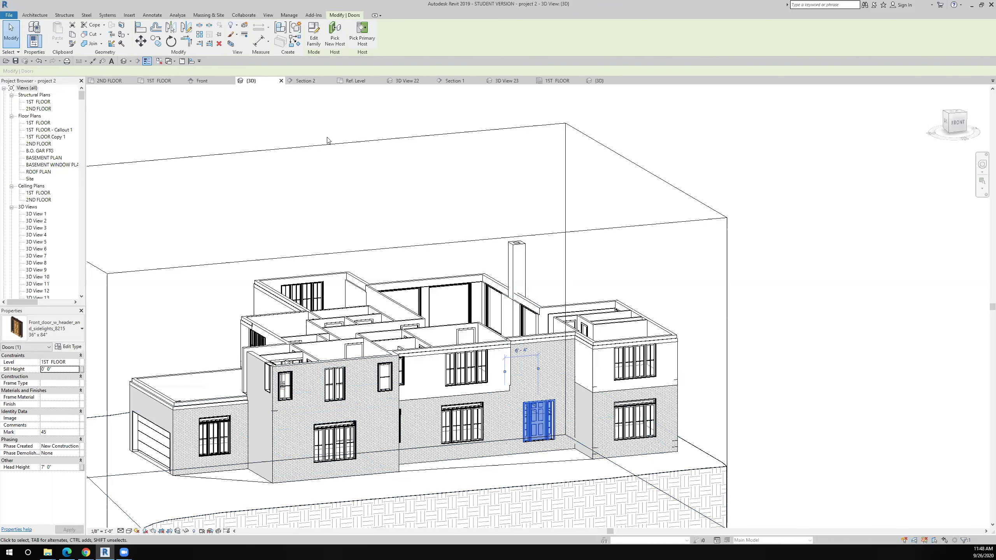
# - In the 1ST FLOOR plan, dimension the entry's side walls to the front door's center and make the two spacings equal
pyautogui.click(153, 81)
pyautogui.scroll(5, 434, 358)
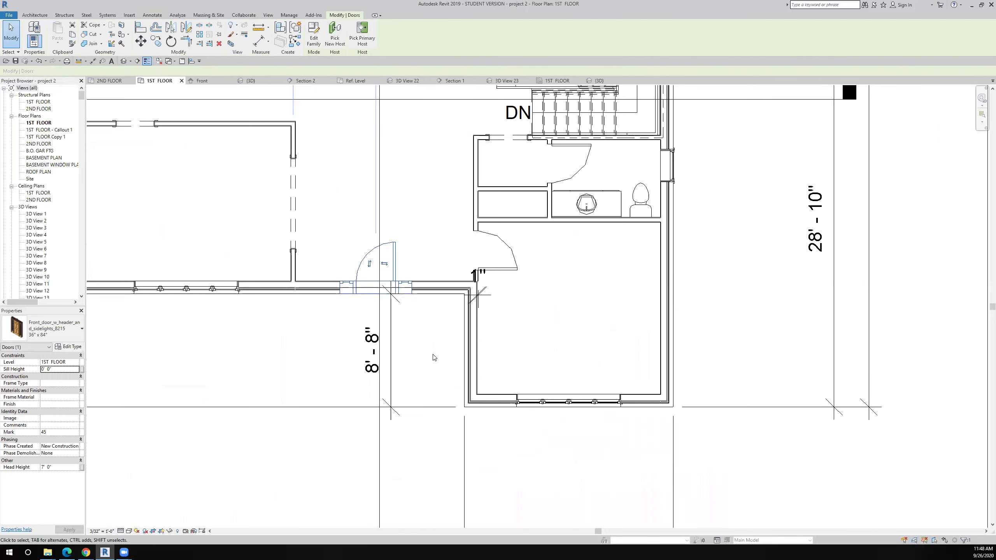
pyautogui.scroll(-1, 507, 416)
pyautogui.scroll(3, 506, 419)
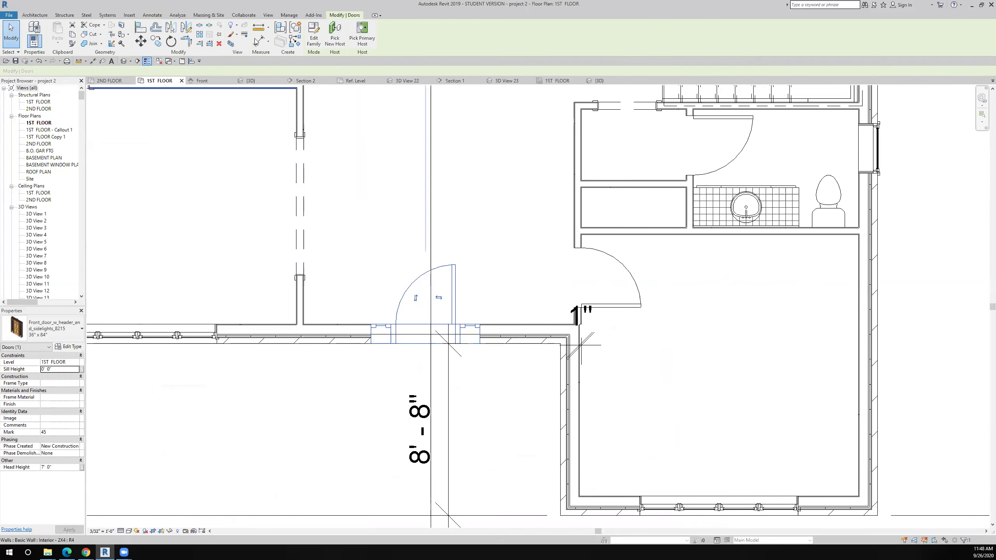
pyautogui.press('d')
pyautogui.press('i')
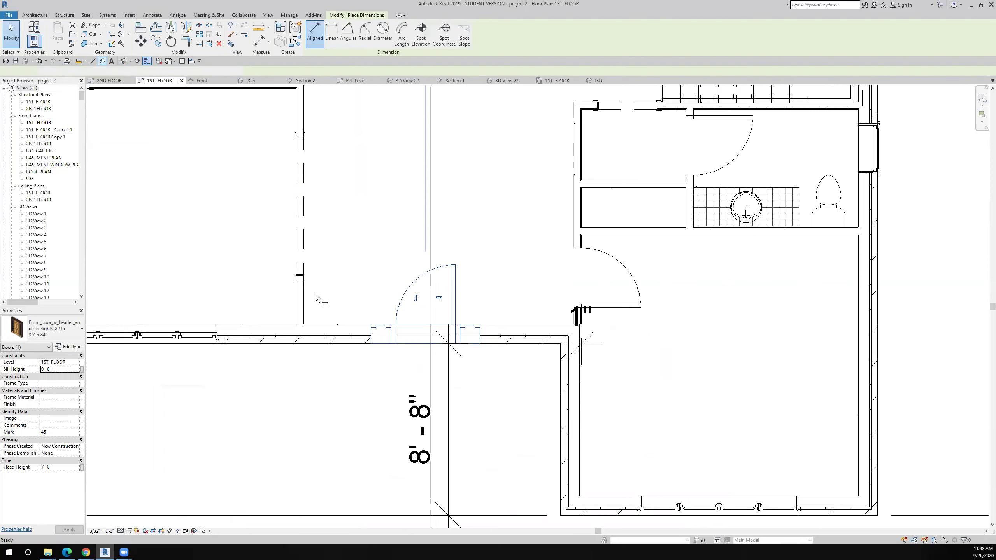
pyautogui.click(427, 323)
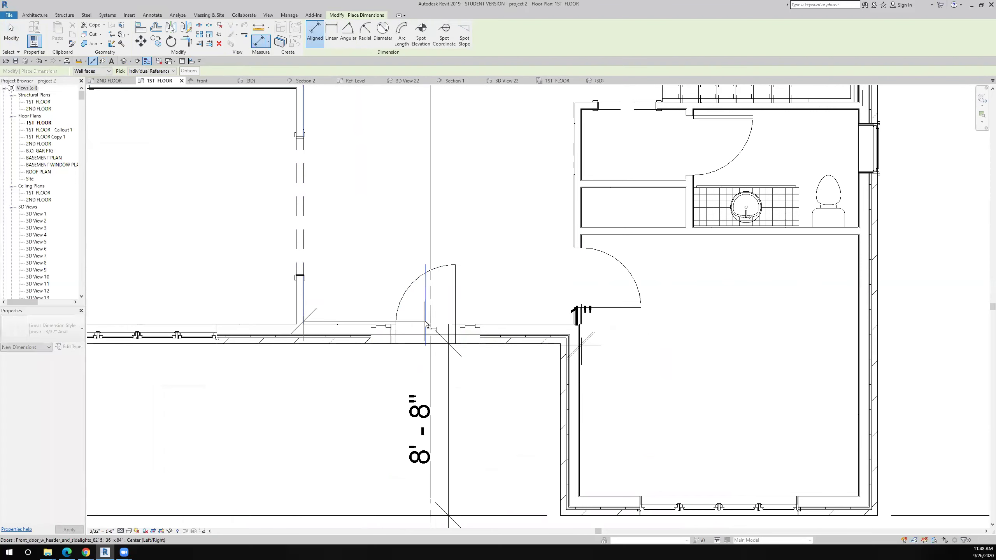
pyautogui.click(570, 215)
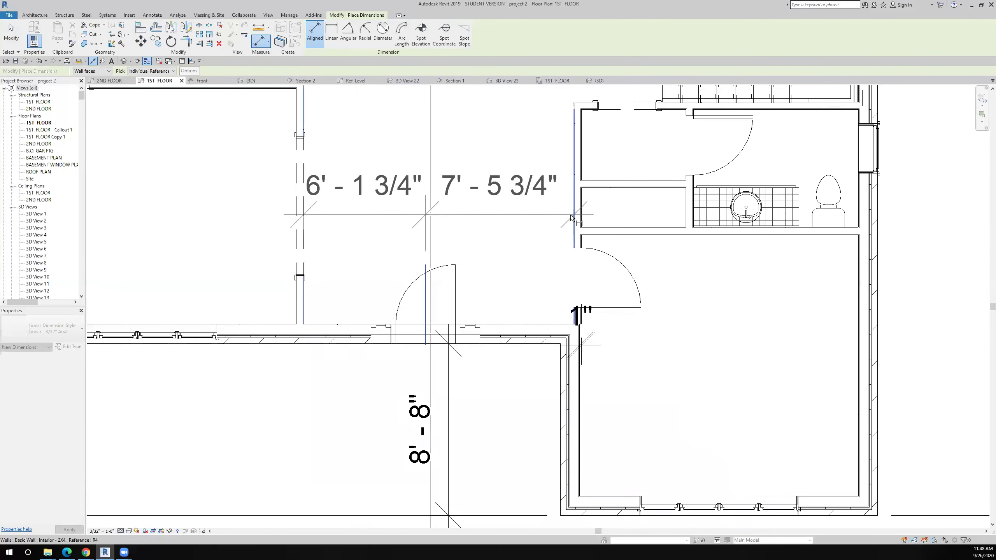
pyautogui.scroll(-3, 574, 220)
pyautogui.click(560, 370)
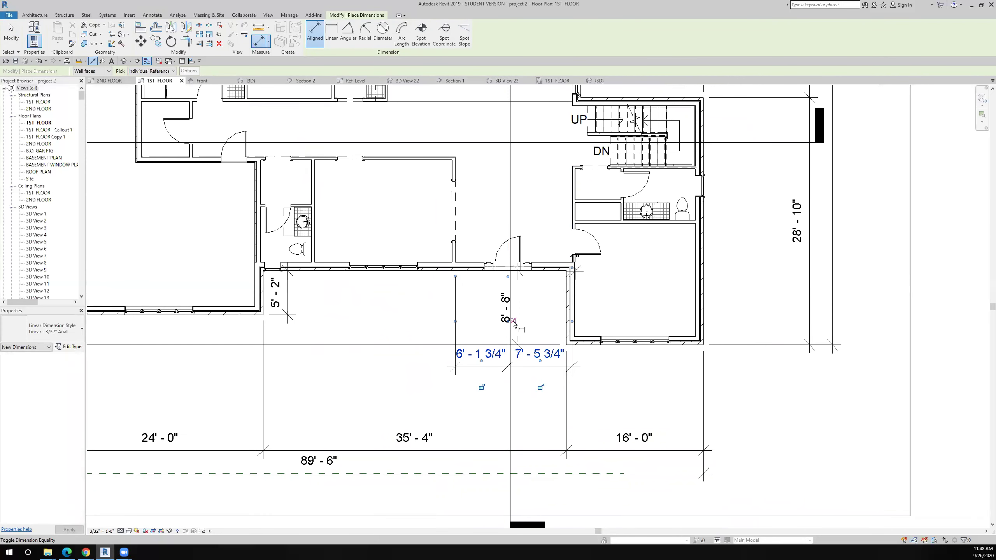
pyautogui.click(513, 321)
pyautogui.press('Escape')
# - Delete the entry dimension string but keep the front door's equality constraint
pyautogui.click(485, 355)
pyautogui.press('Delete')
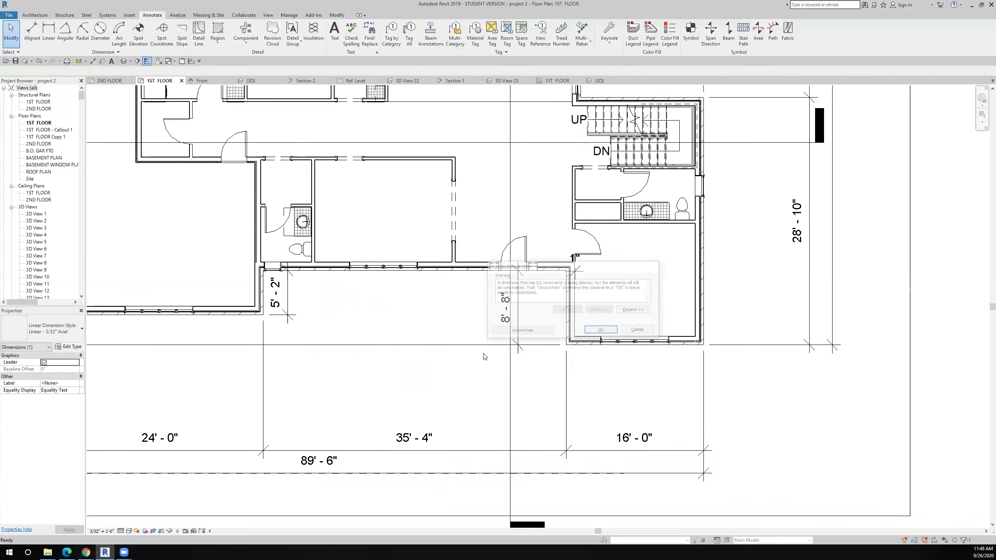
pyautogui.press('Return')
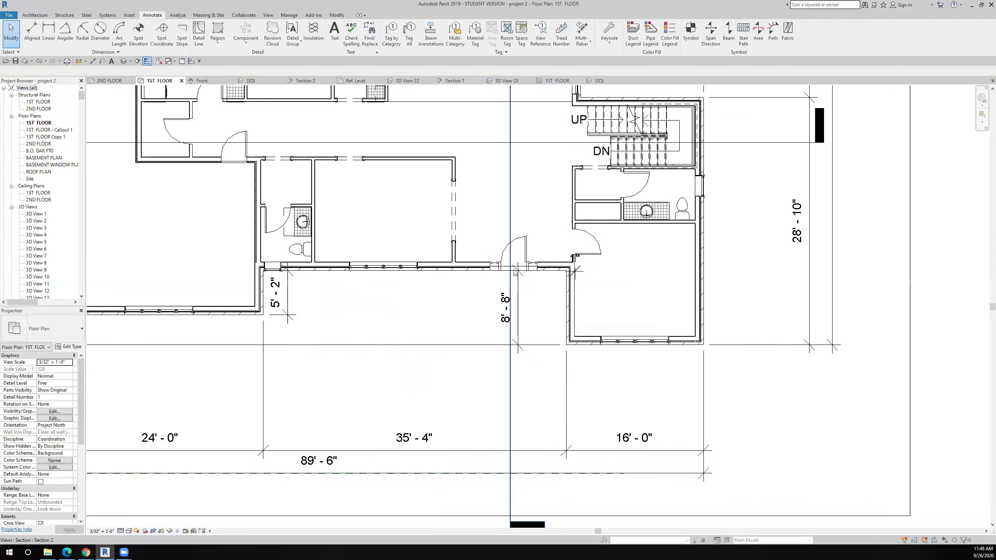
pyautogui.scroll(1, 521, 259)
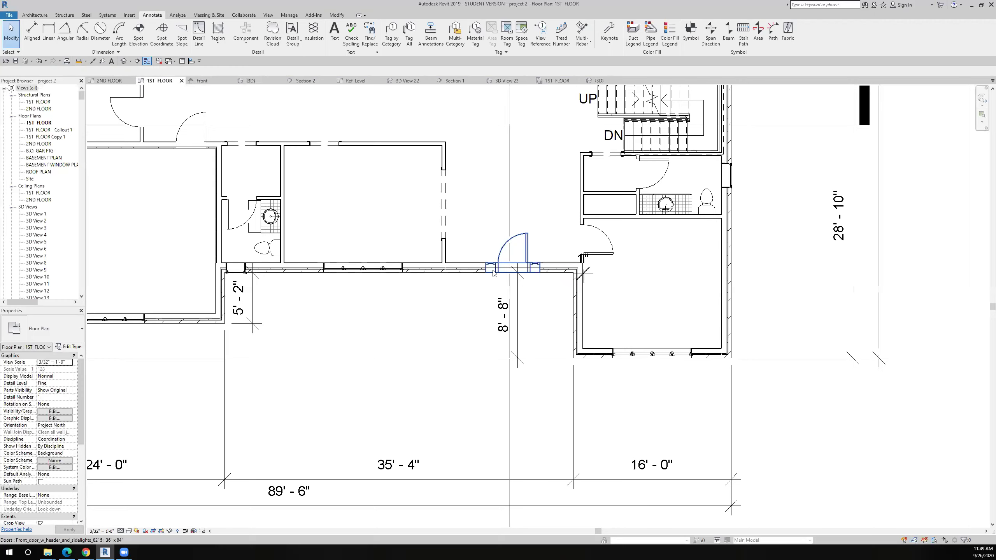
pyautogui.scroll(2, 493, 273)
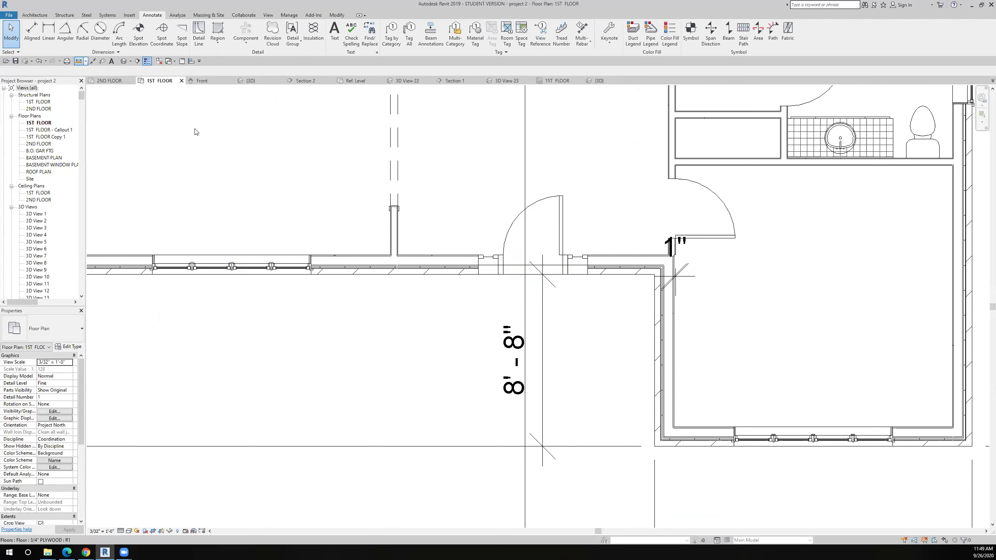
pyautogui.click(497, 255)
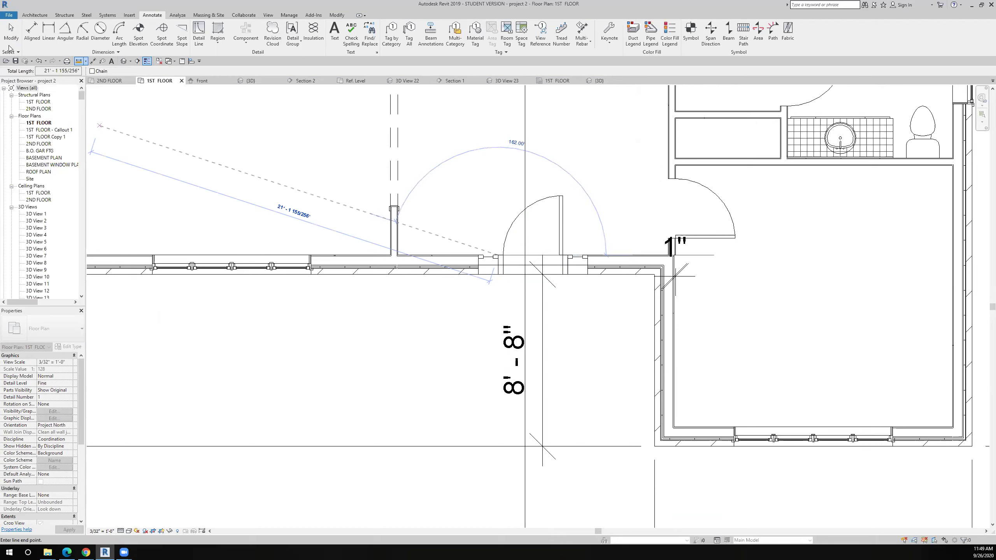
pyautogui.click(10, 37)
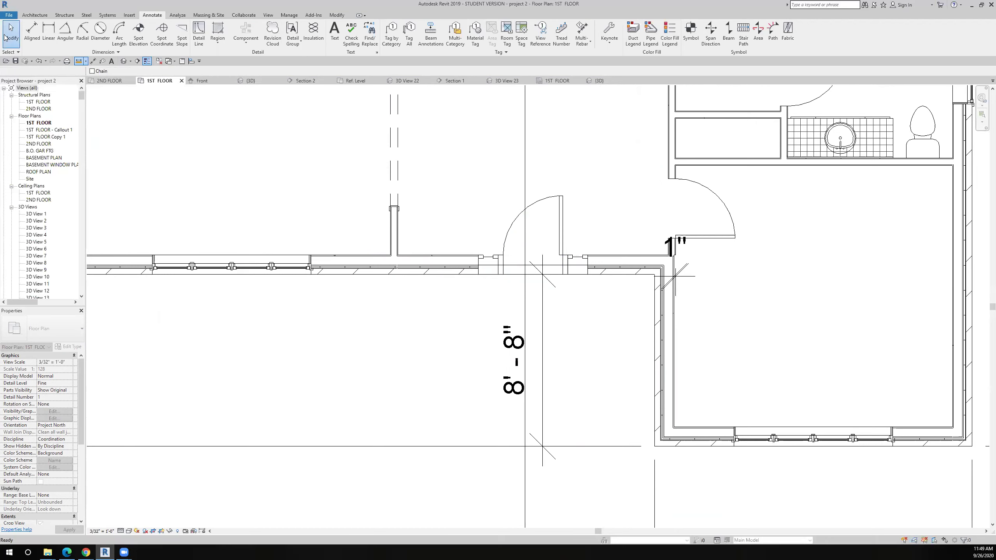
# - Set both the sidelight width and the door width of the front door type to 4 feet
pyautogui.click(544, 203)
pyautogui.click(79, 347)
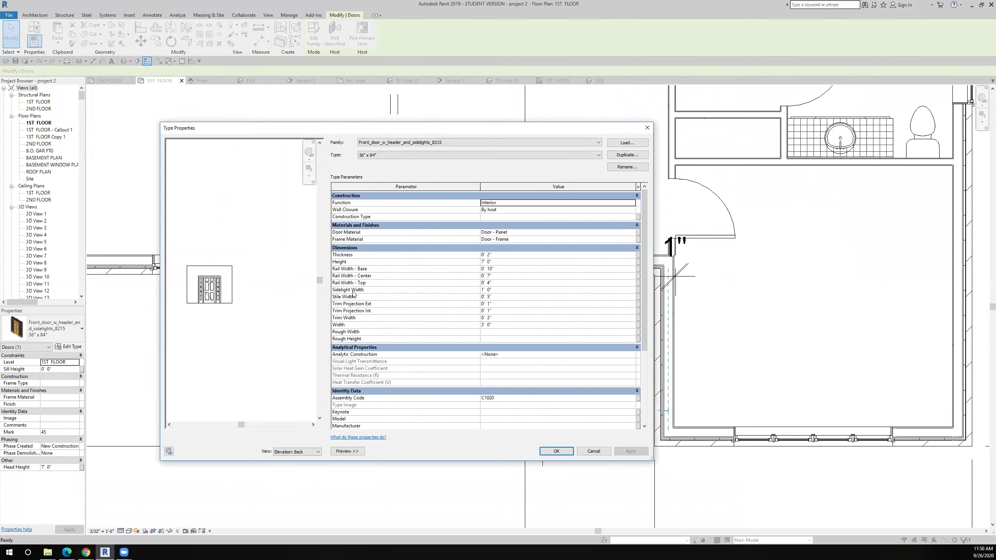
pyautogui.click(491, 290)
pyautogui.write('4')
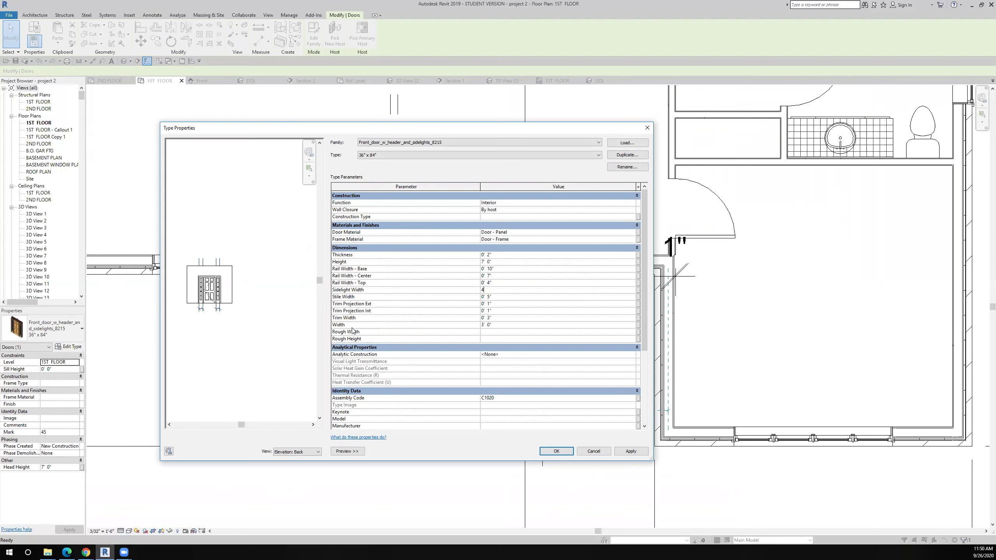
pyautogui.click(494, 324)
pyautogui.moveTo(479, 324); pyautogui.dragTo(474, 323)
pyautogui.write('4')
pyautogui.click(556, 452)
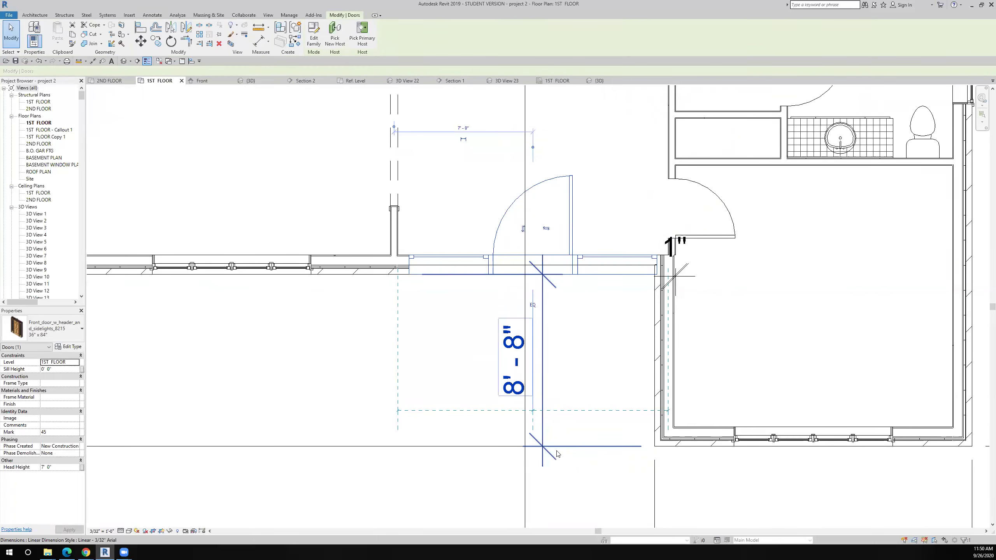
# - Close the door family's 3D view and open the project's {3D} view at the front entry
pyautogui.scroll(-3, 556, 453)
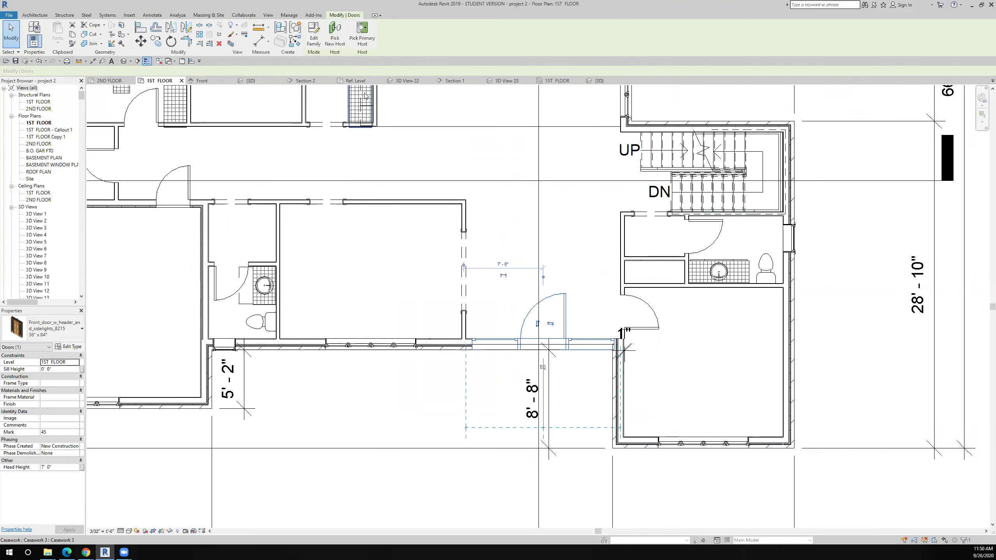
pyautogui.click(594, 80)
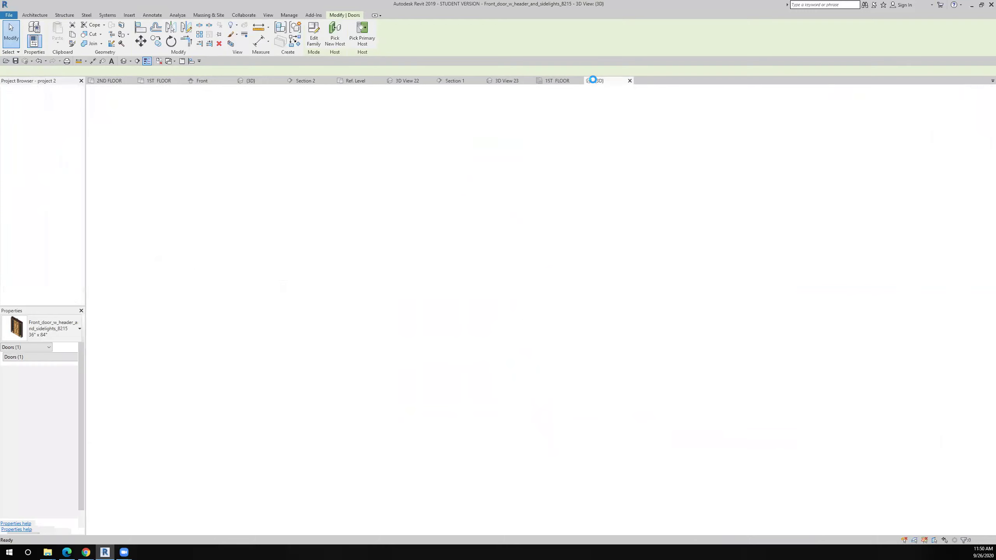
pyautogui.click(629, 81)
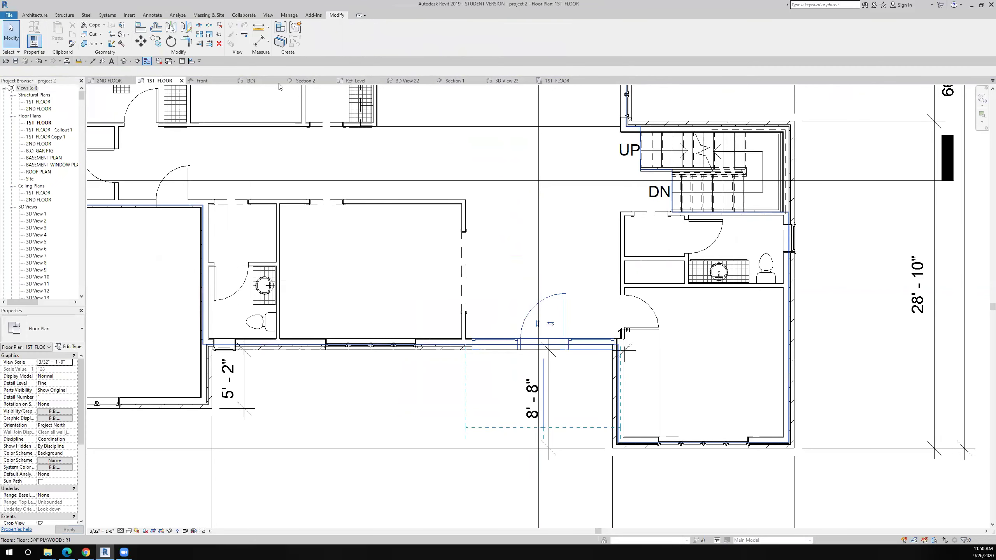
pyautogui.click(255, 81)
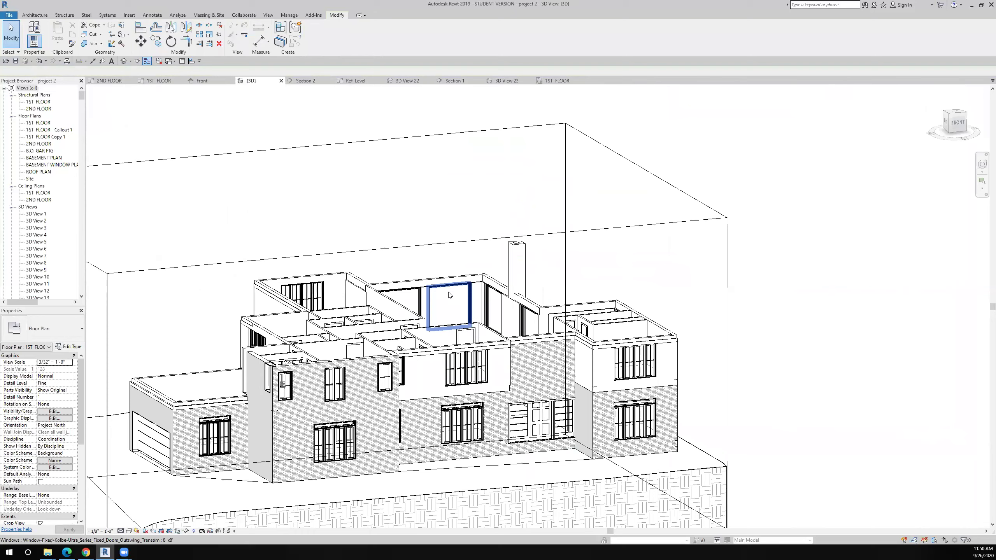
pyautogui.scroll(4, 539, 416)
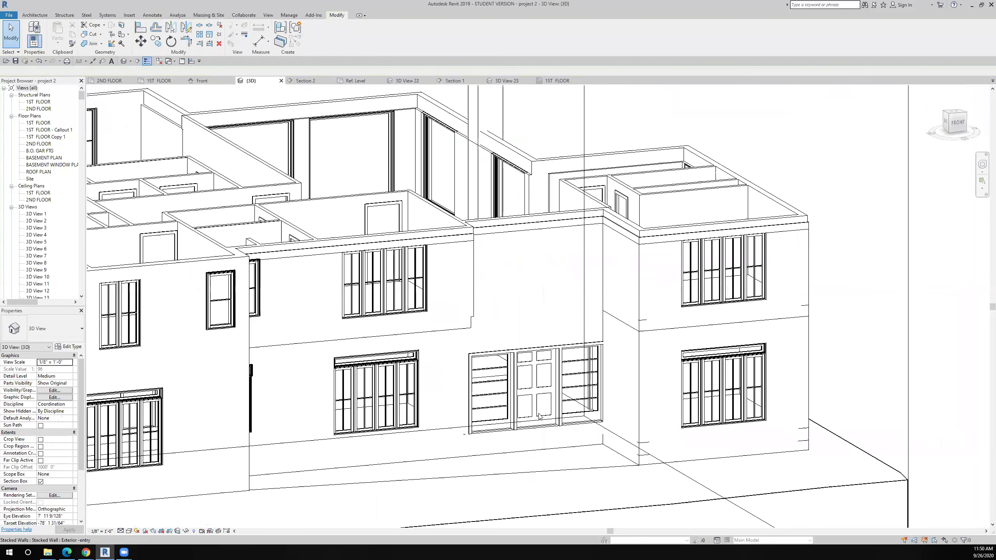
pyautogui.moveTo(539, 417); pyautogui.dragTo(482, 383, button='middle')
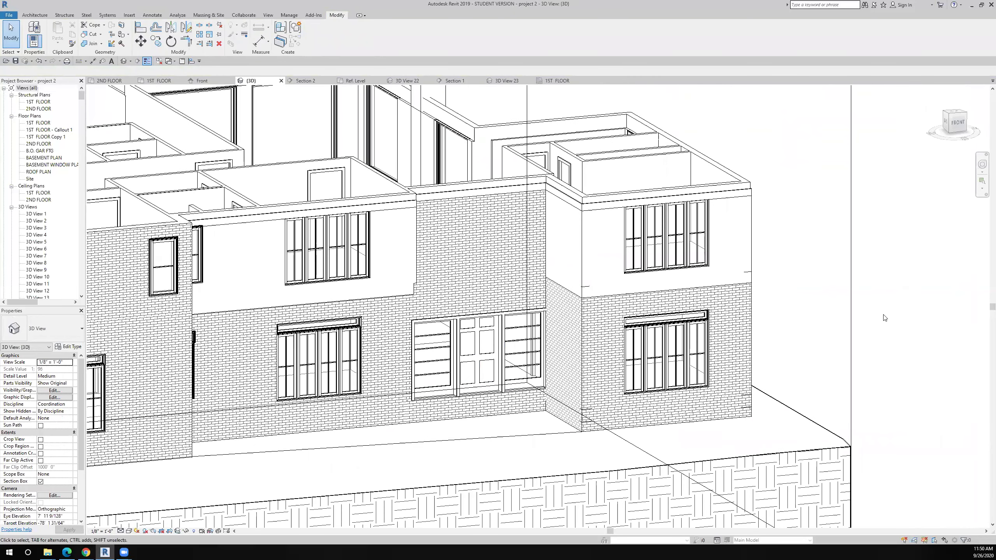
# - Set the front door type's sidelight width to 3 feet
pyautogui.click(486, 363)
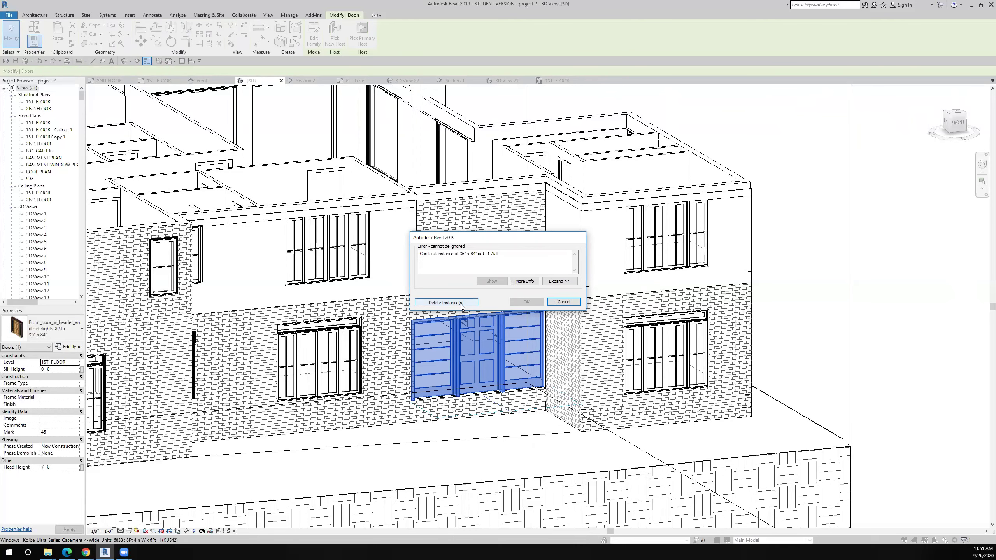
pyautogui.click(446, 302)
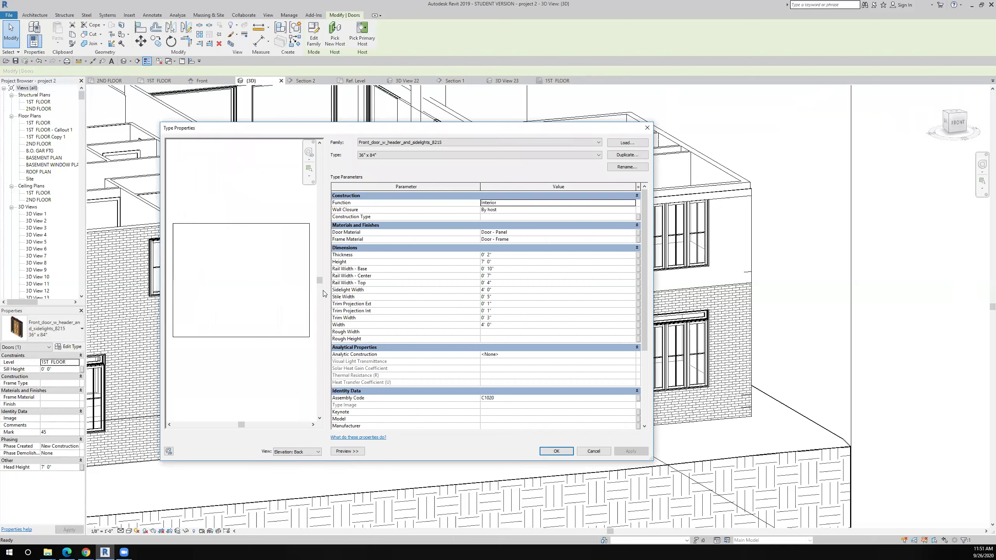
pyautogui.click(496, 292)
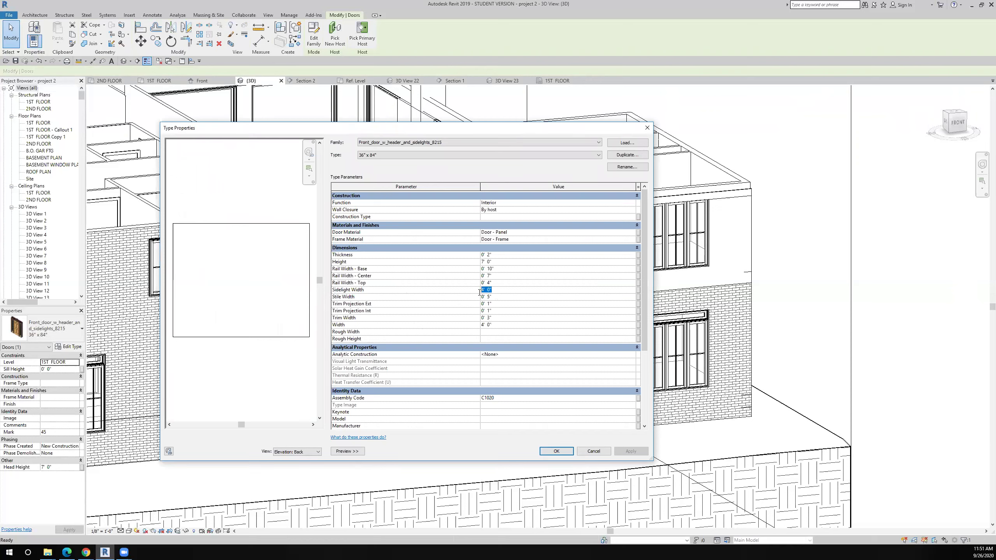
pyautogui.write('3')
pyautogui.click(555, 451)
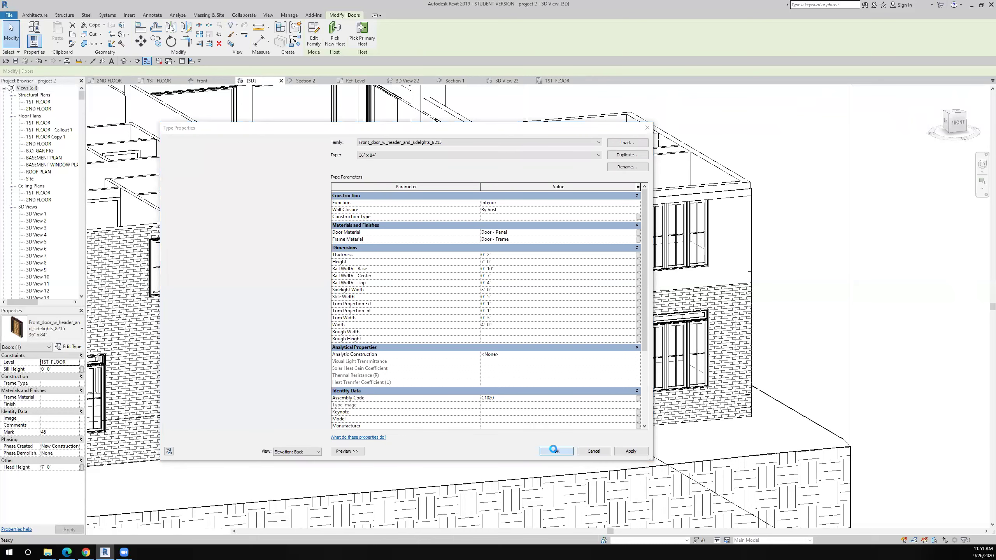
pyautogui.click(892, 302)
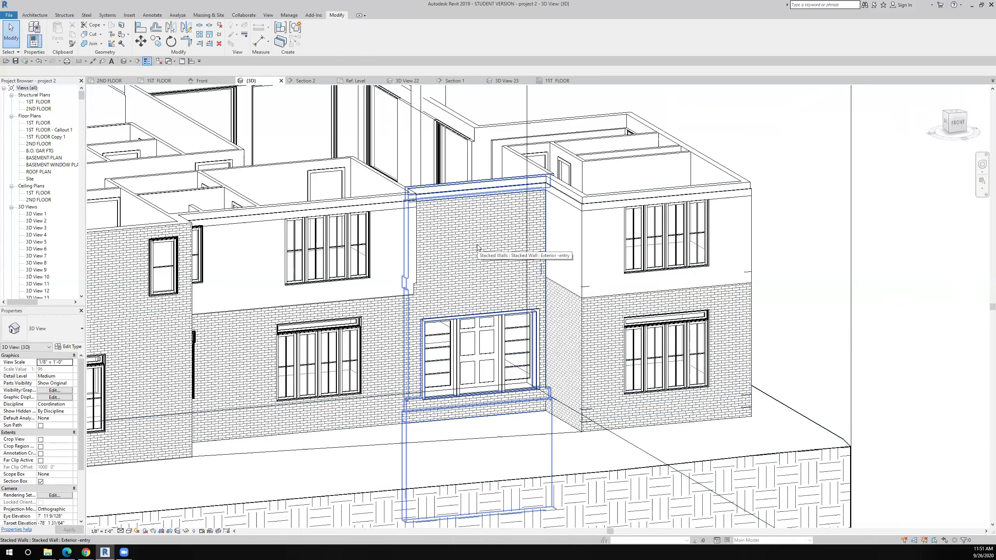
pyautogui.scroll(-4, 478, 247)
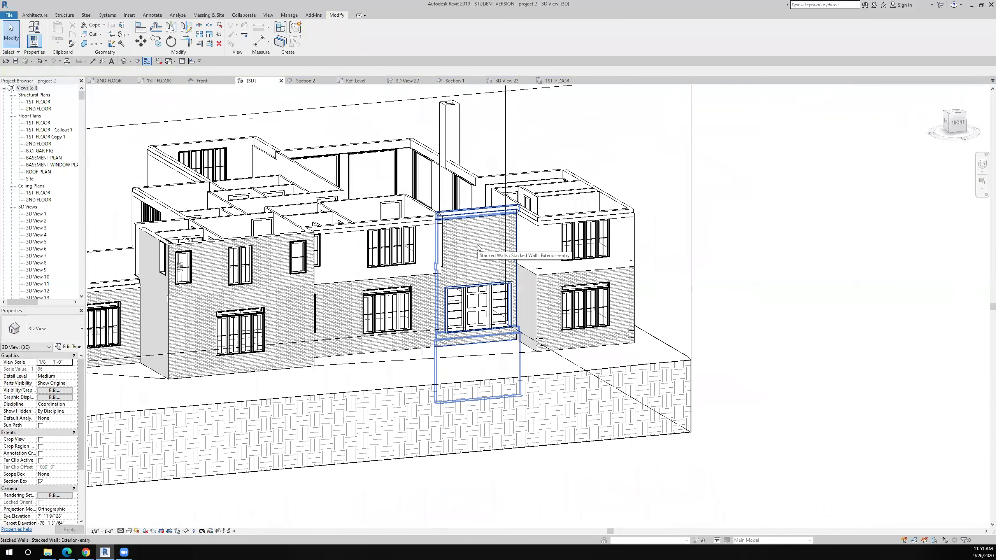
pyautogui.scroll(5, 478, 246)
pyautogui.scroll(-2, 477, 246)
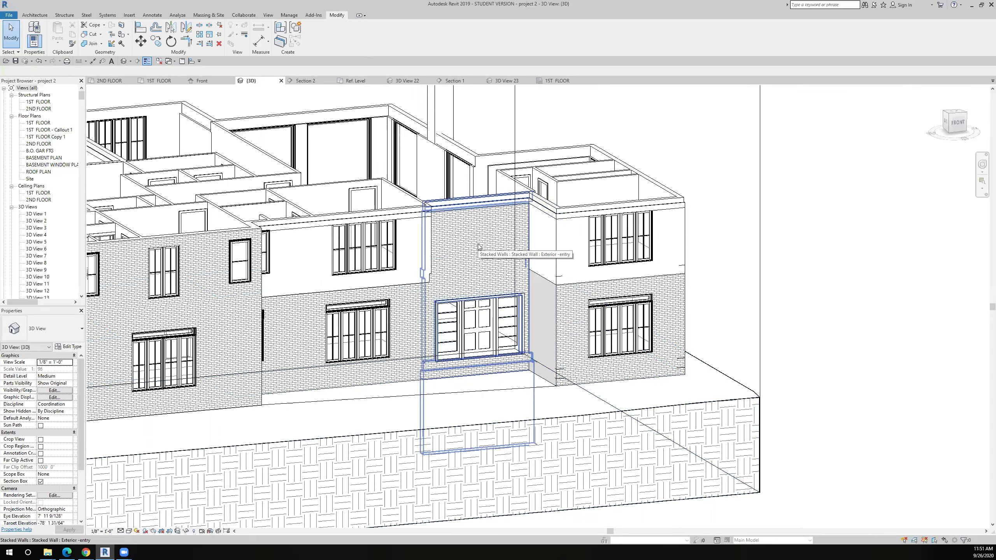
pyautogui.scroll(-5, 477, 246)
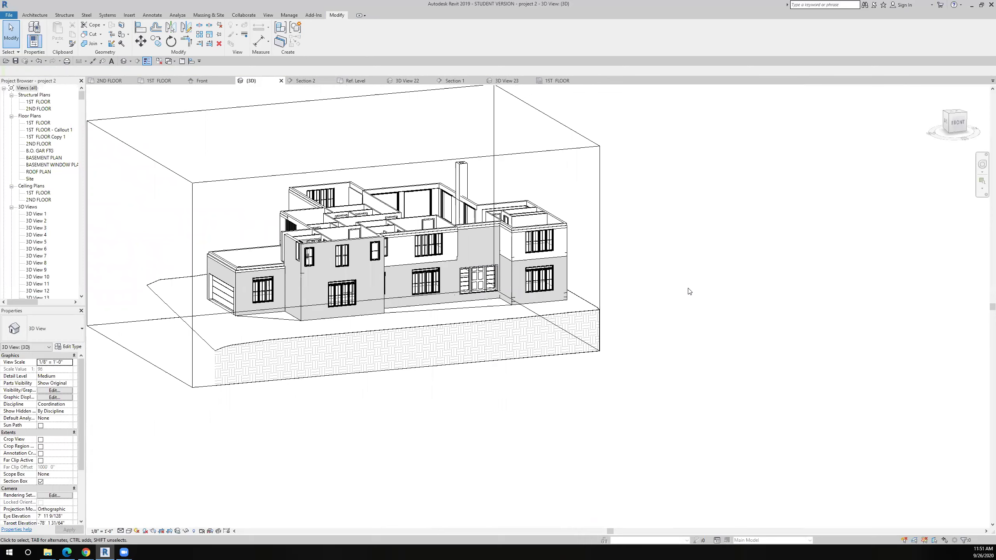
pyautogui.scroll(3, 686, 295)
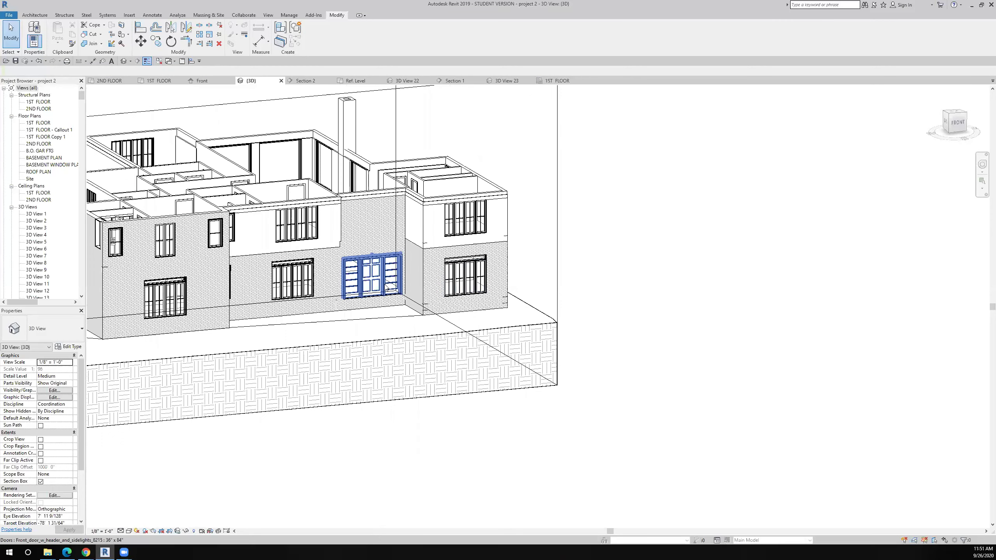